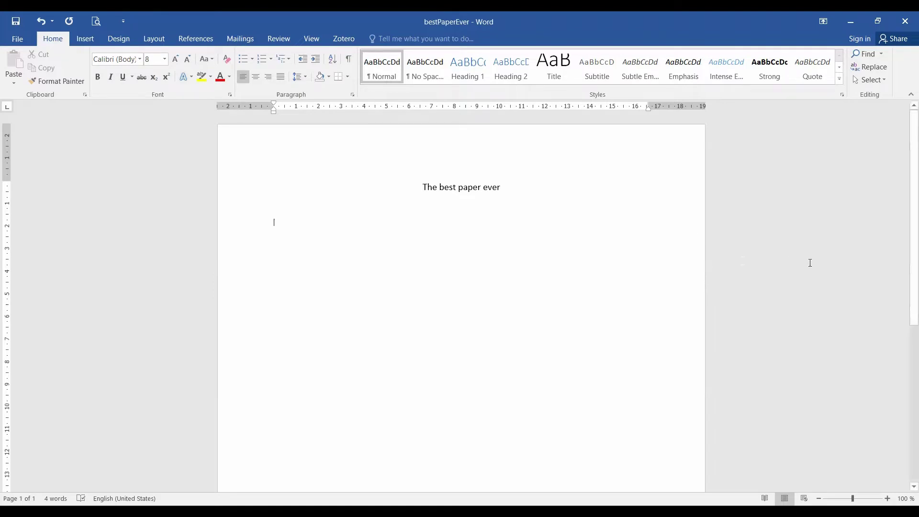
- Paste the author's name centred under the title, then start a new left-aligned line below it
double_click(529, 225)
type("Gábor Mészáros")
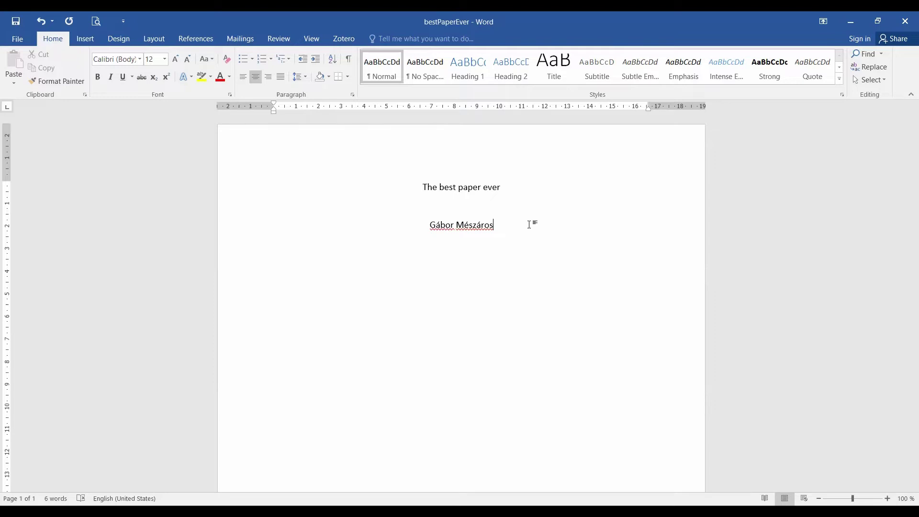
key("Return")
key("Return")
key("ctrl+l")
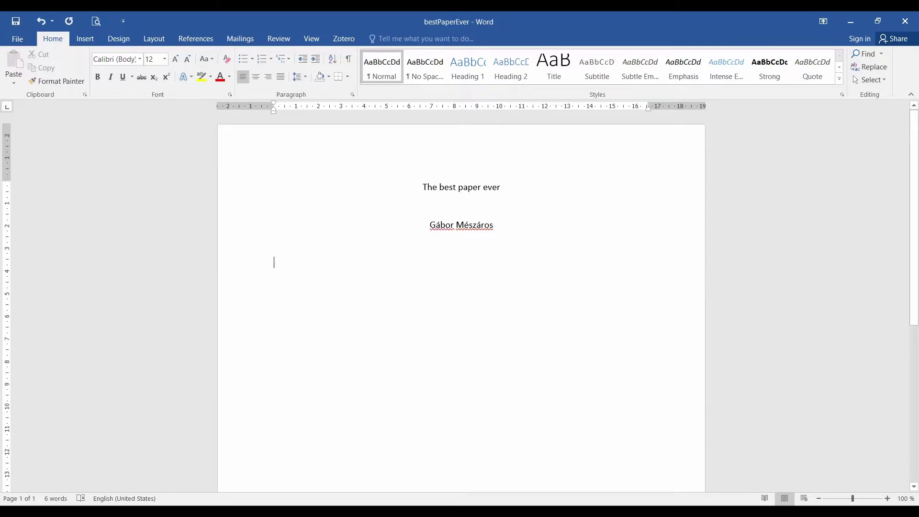
- Enter the headings Abstract, Introduction, Aim of the paper, Materials and methods, and Results and discussion
type("Abstract")
key("Return")
type("Introduction")
key("Return")
key("Return")
key("Return")
type("Aim of the paper")
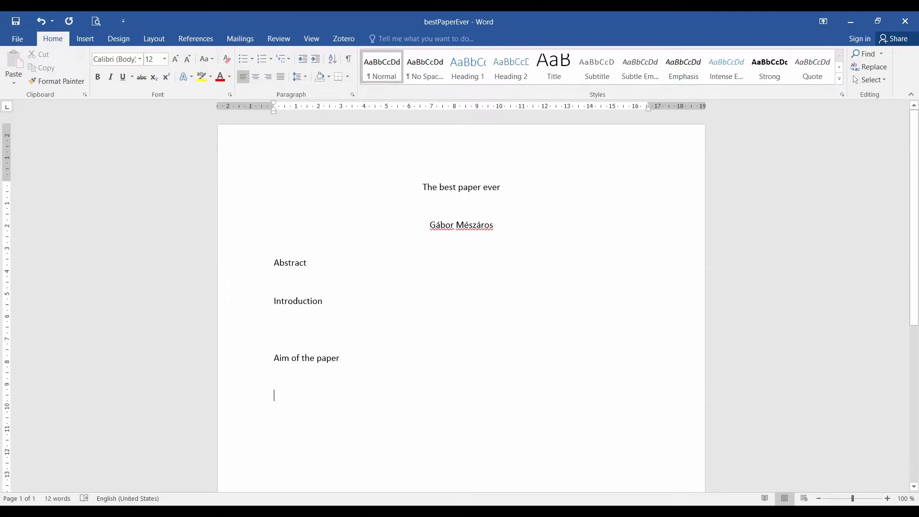
type("Materials and metods")
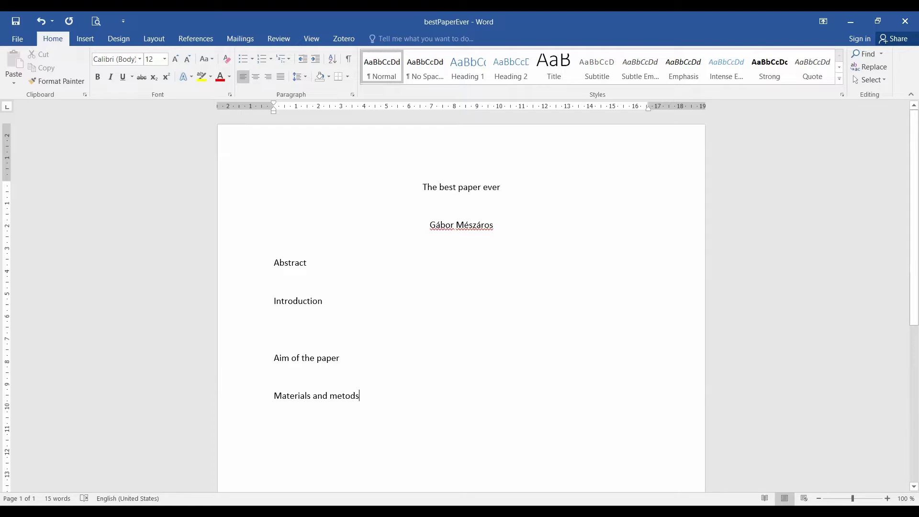
key("Return")
key("Return")
type("Results and discussion")
scroll(461, 307, "down", 3)
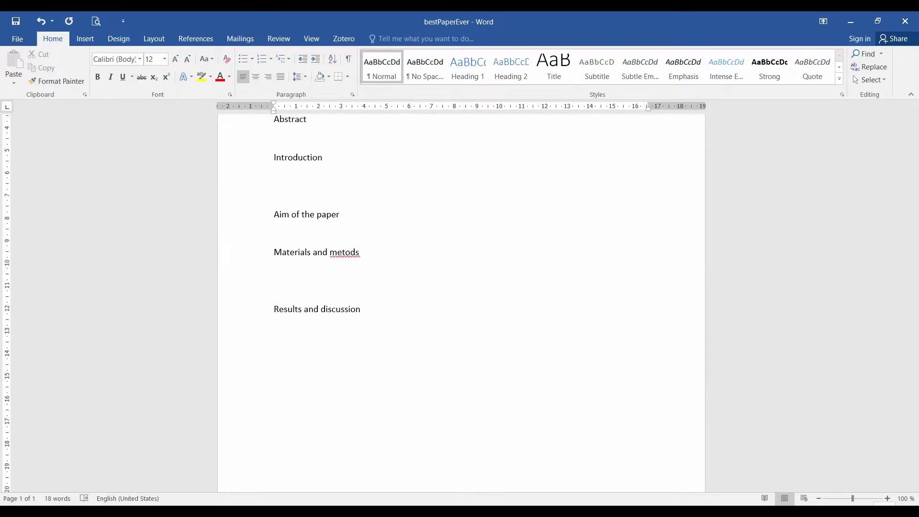
- Correct 'metods' to 'methods', then add the Conclusions heading and begin the References heading
left_click(350, 252)
type("h")
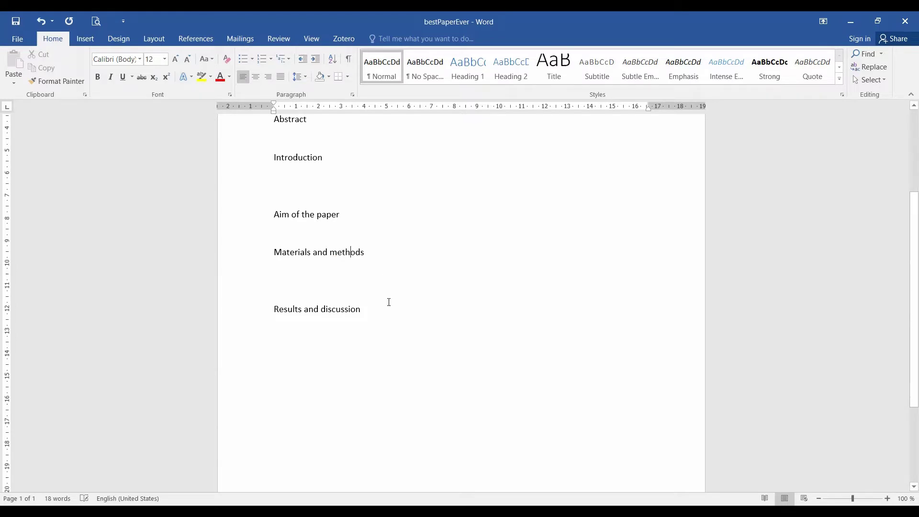
left_click(383, 310)
key("Return")
key("Return")
key("Return")
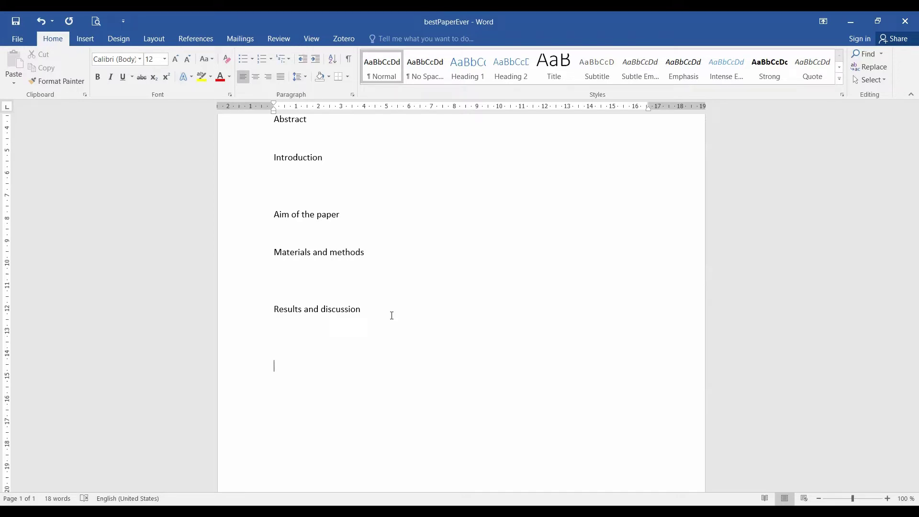
type("Conclusions")
key("Return")
key("Return")
key("Return")
type("R")
scroll(589, 410, "up", 4)
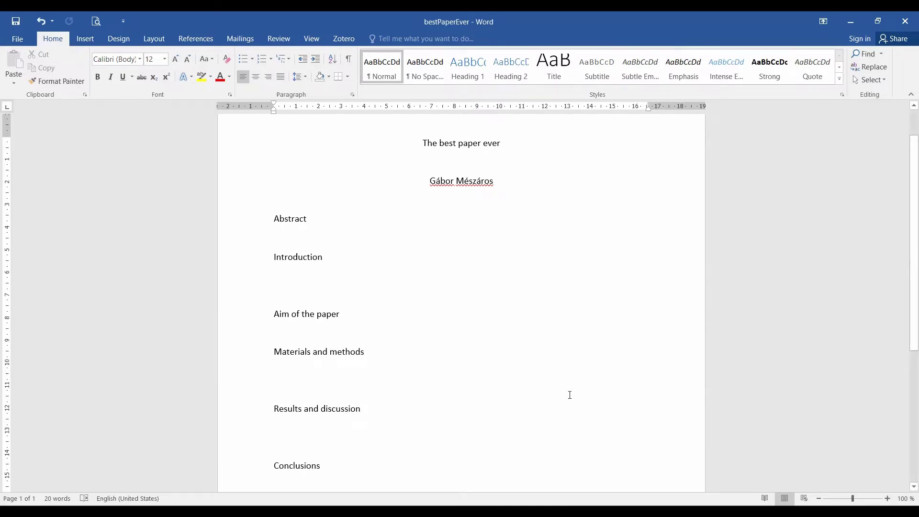
- Put '...1...' under Aim of the paper and '...2...' under Materials and methods
left_click(320, 330)
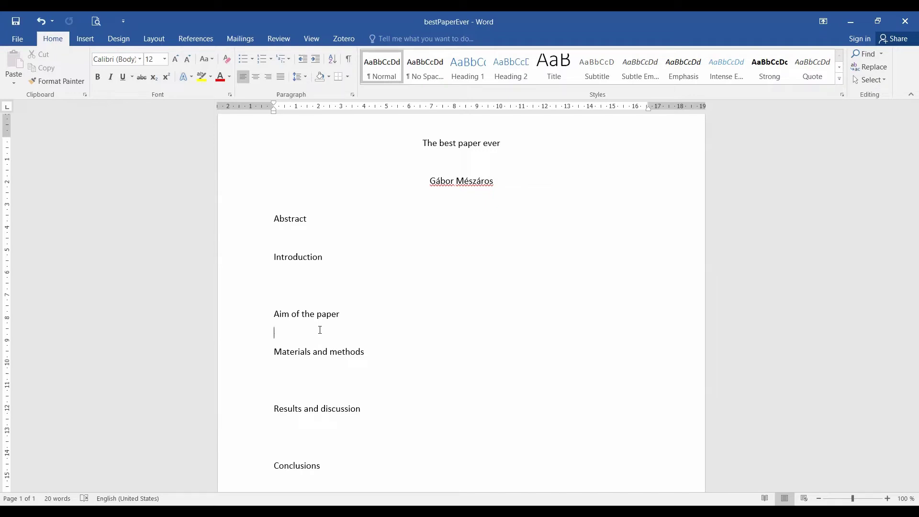
type("…1…")
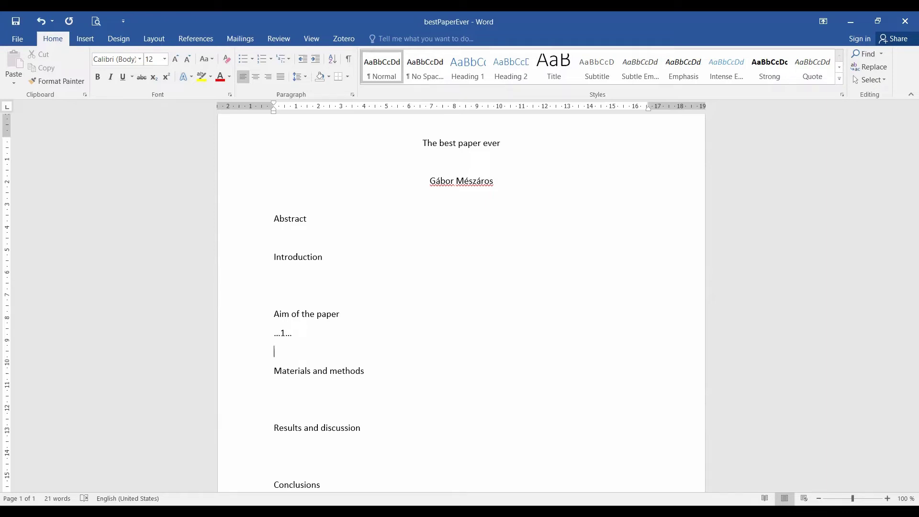
left_click(322, 399)
type("...2...")
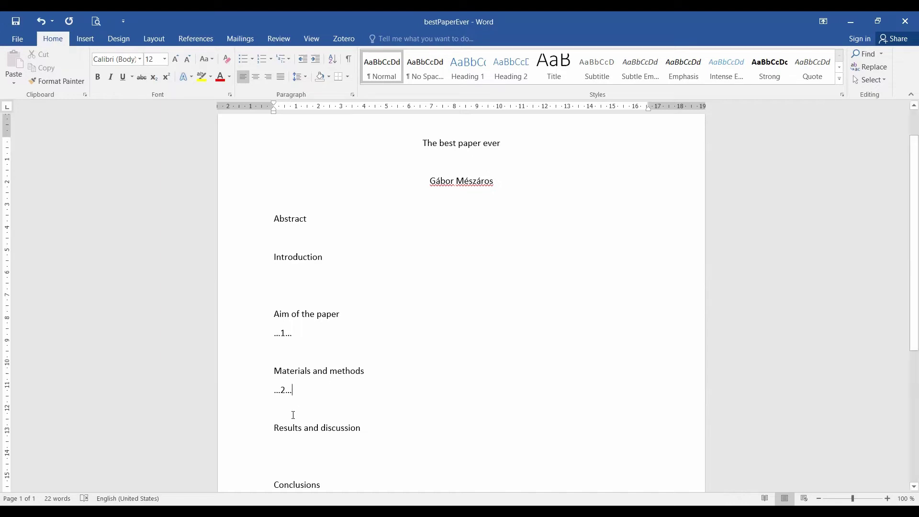
scroll(354, 365, "down", 2)
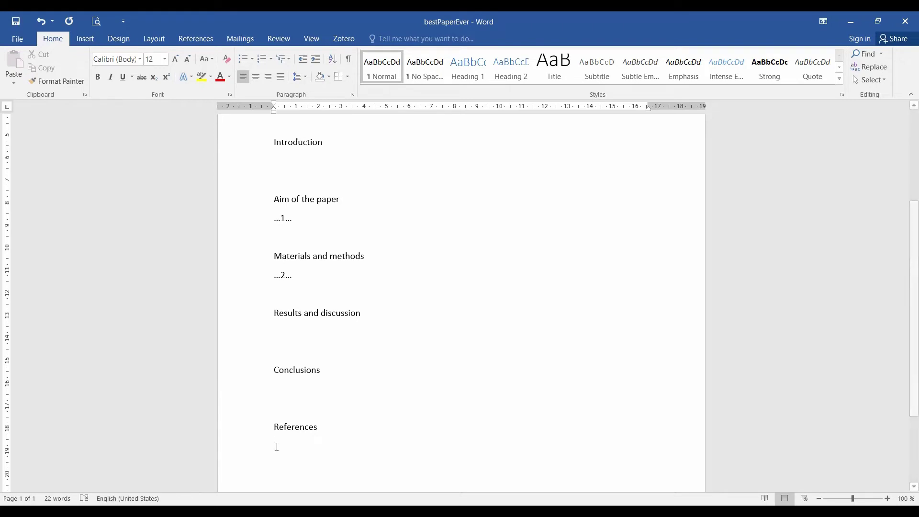
- Insert '<continuously>' on the line beneath the References heading
type("<continuously>")
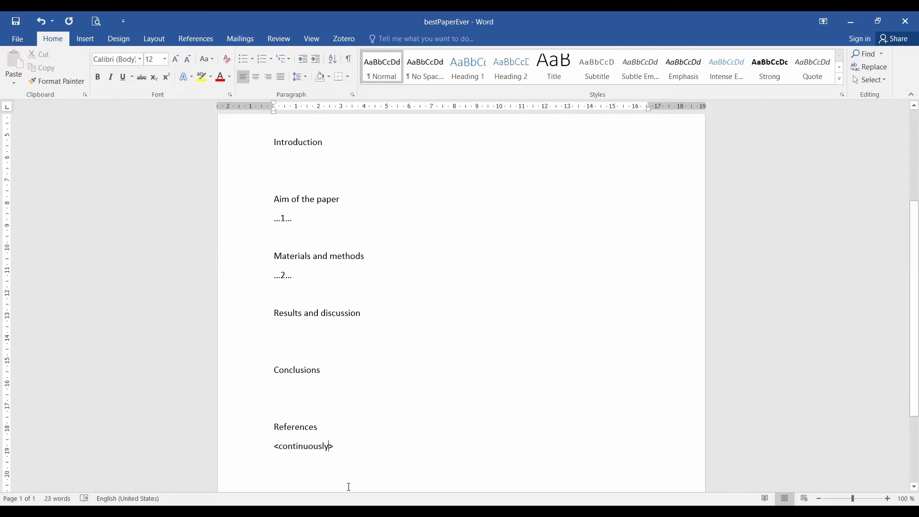
left_click(305, 328)
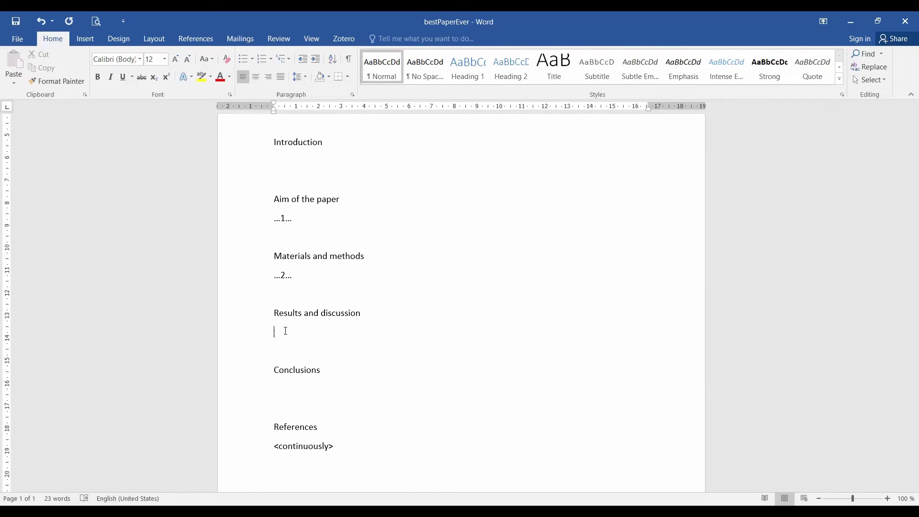
- Type '...3...' under the Results and discussion heading
type("...3...")
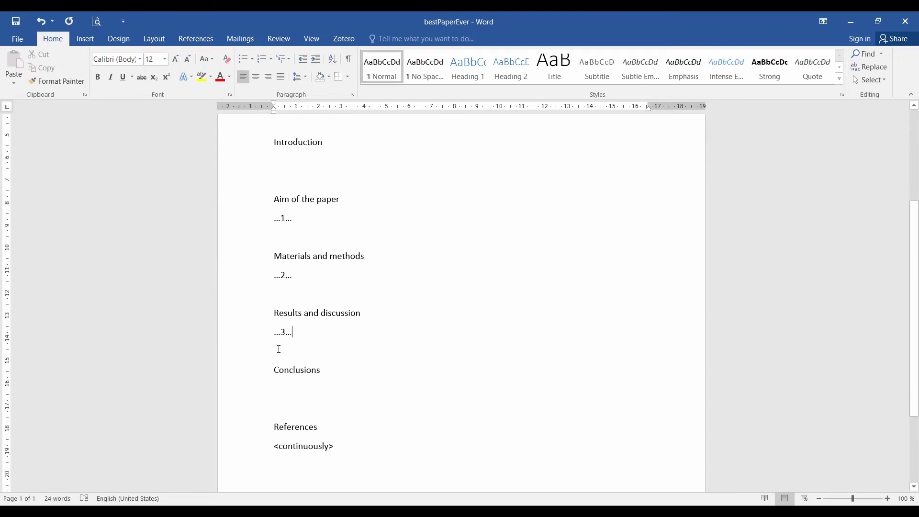
- Type '…4…' on the blank line under the Conclusions heading
left_click(283, 387)
type("…4…")
left_click(289, 158)
- Type '...5...' on the blank line under the Introduction heading
scroll(381, 196, "up", 1)
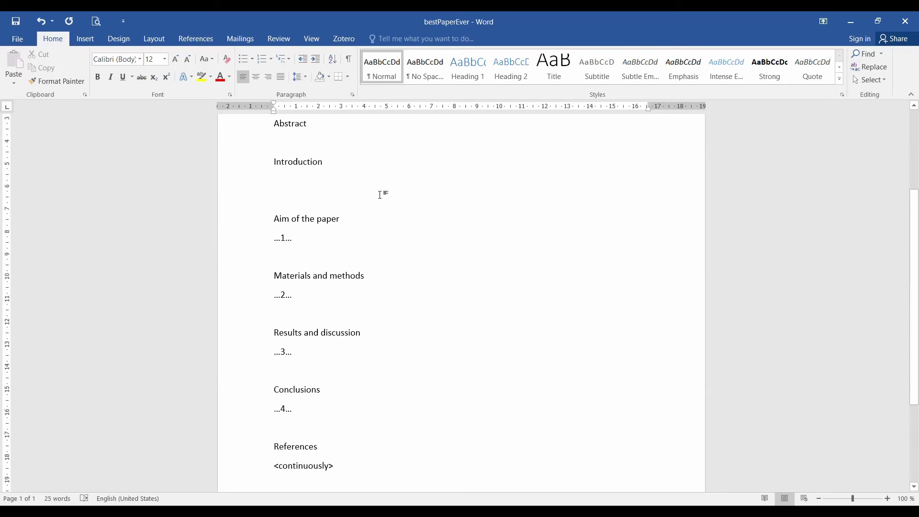
scroll(378, 198, "up", 4)
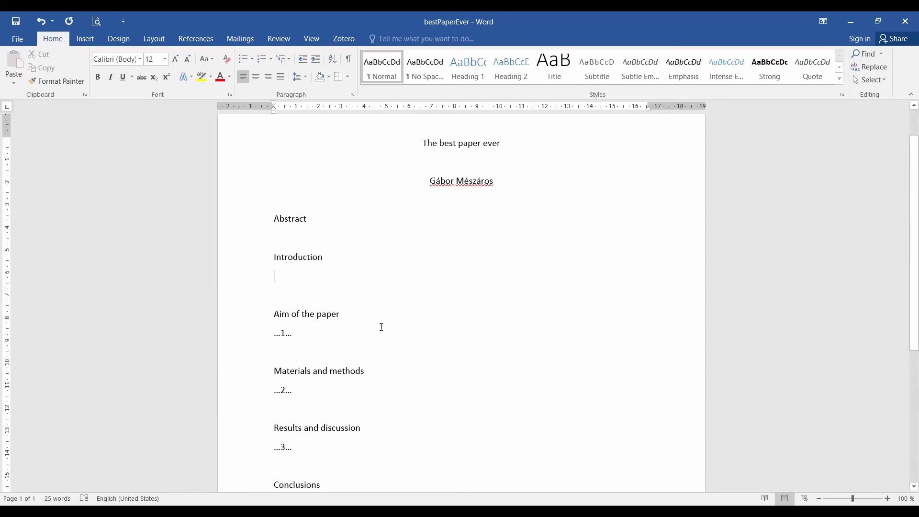
scroll(262, 349, "down", 3)
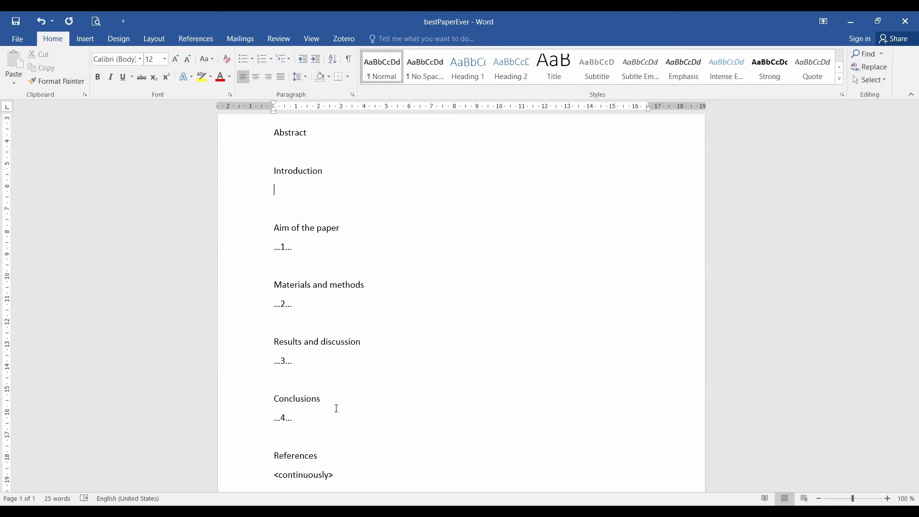
type("...5...")
key("Down")
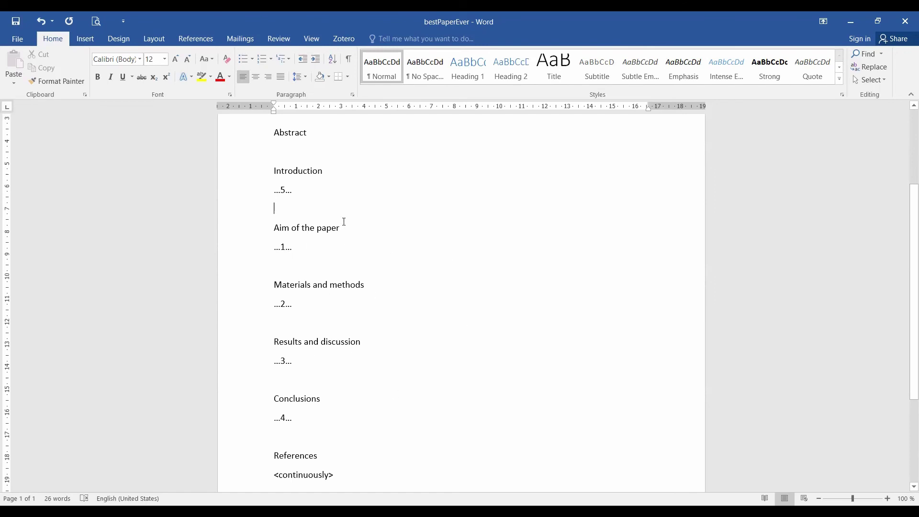
- Type '...6...' on the blank line under the Abstract heading
left_click(313, 144)
scroll(425, 316, "up", 4)
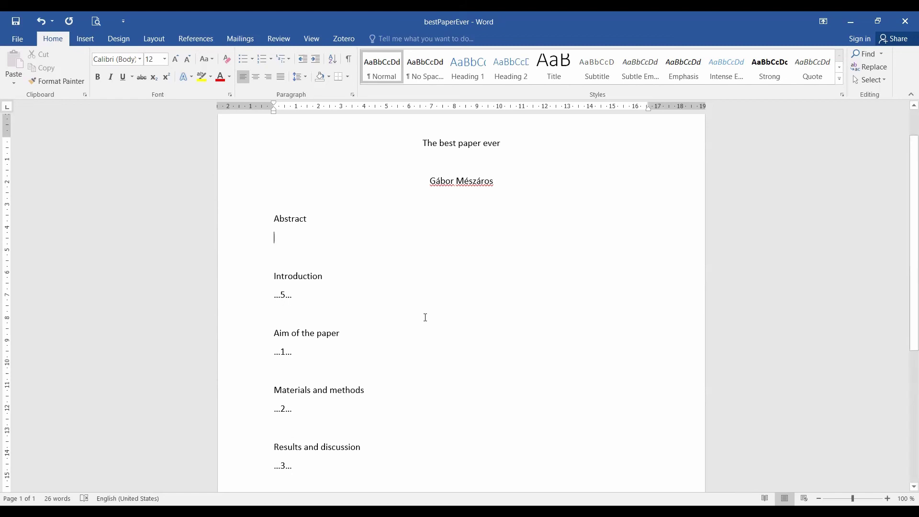
type("...6...")
scroll(598, 209, "up", 2)
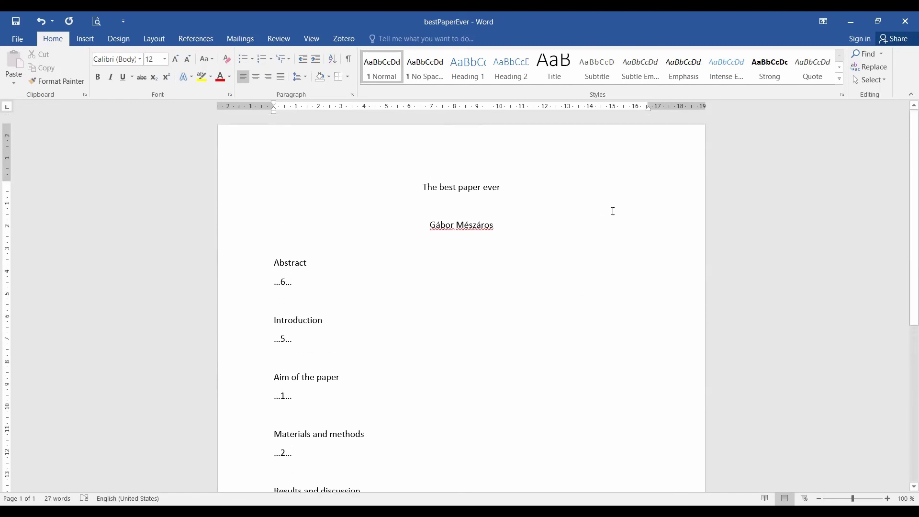